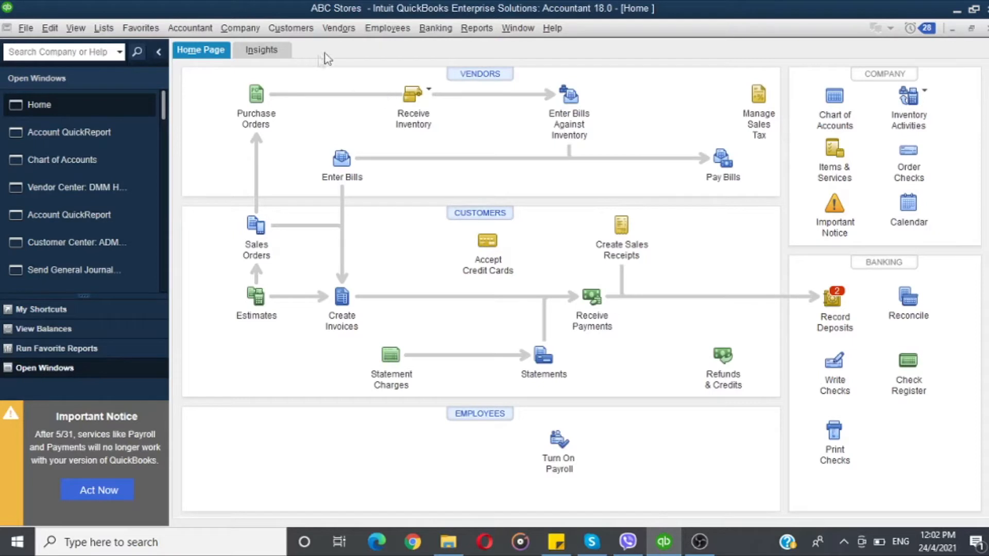
Start an item receipt without a bill for GGH Supplier, dated 18/02/2021, with reference number 112.
left_click(336, 32)
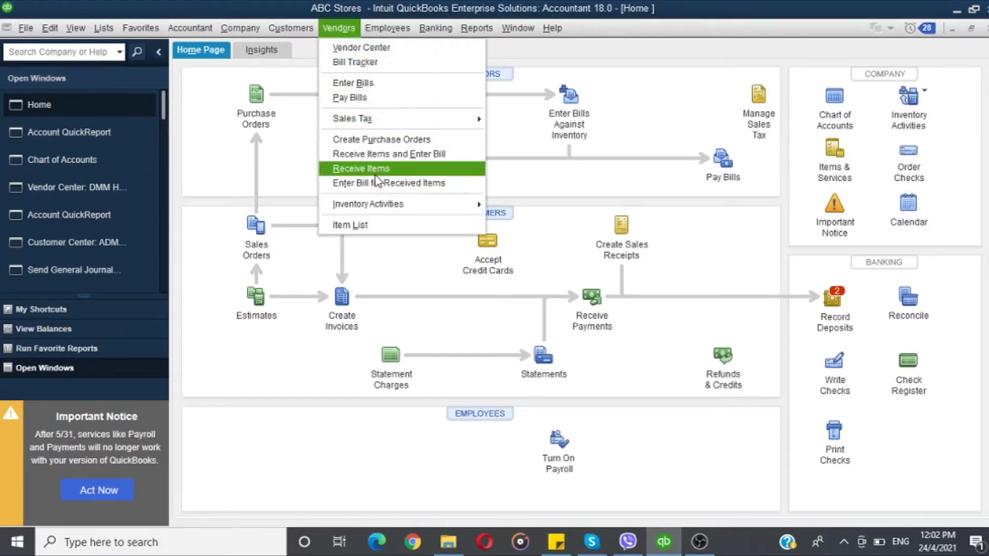
left_click(342, 169)
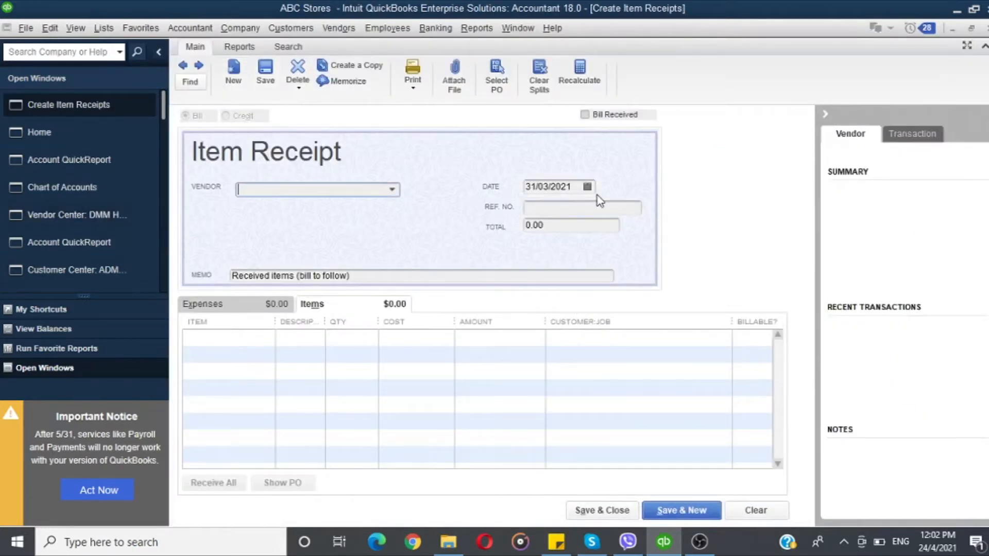
left_click(397, 193)
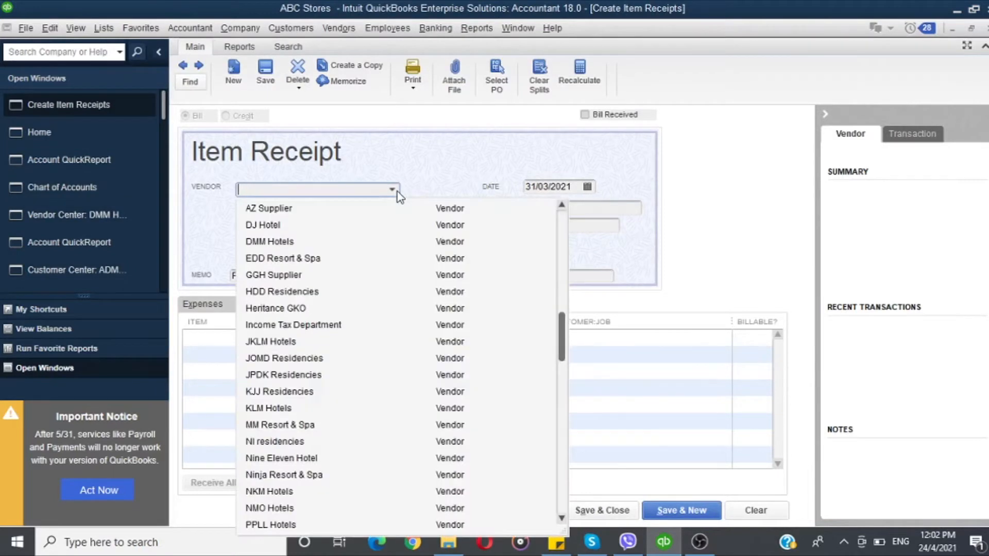
left_click(288, 275)
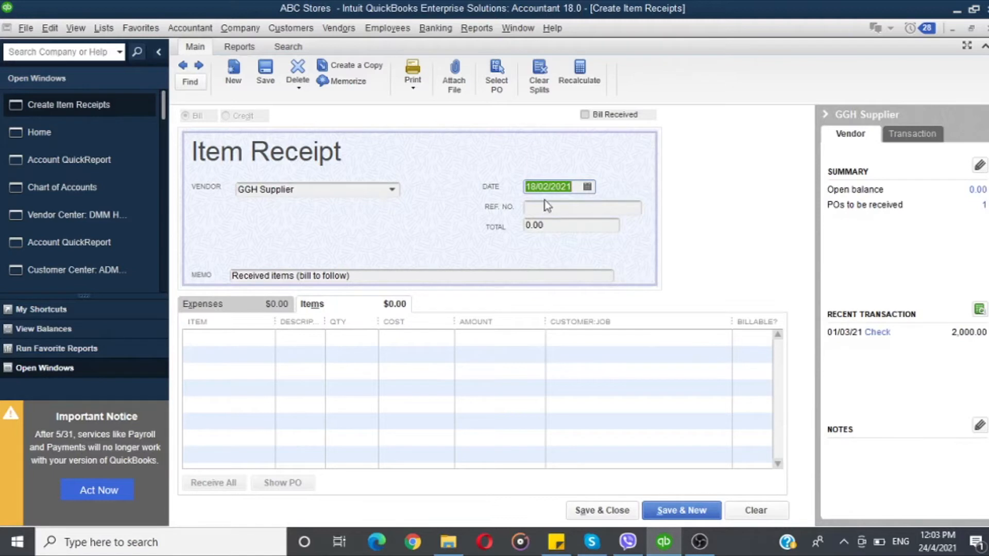
left_click(588, 208)
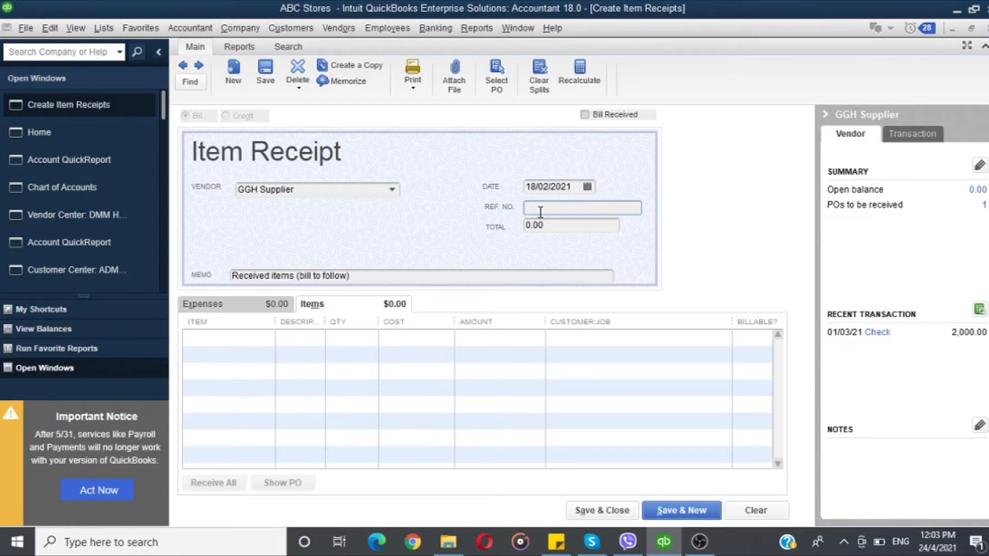
type("112")
left_click(566, 220)
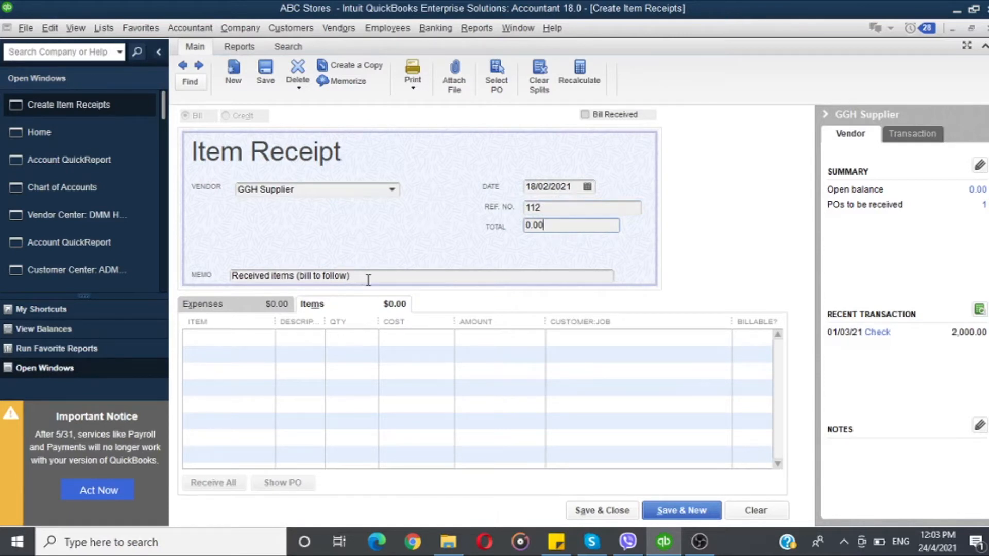
Add Item 1 with a quantity of 4 to the item receipt and save it, continuing to a new receipt.
left_click(388, 323)
left_click(243, 339)
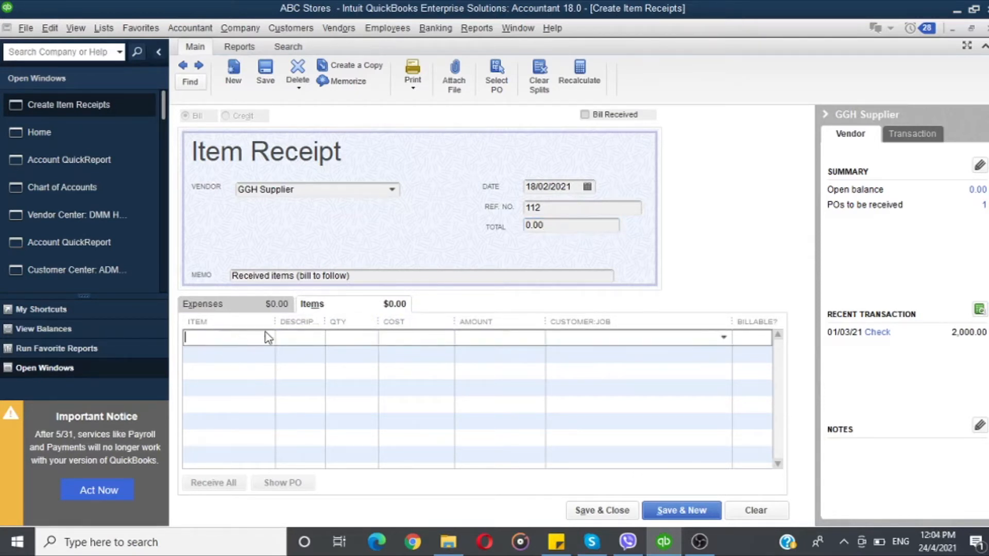
left_click(266, 337)
left_click(224, 390)
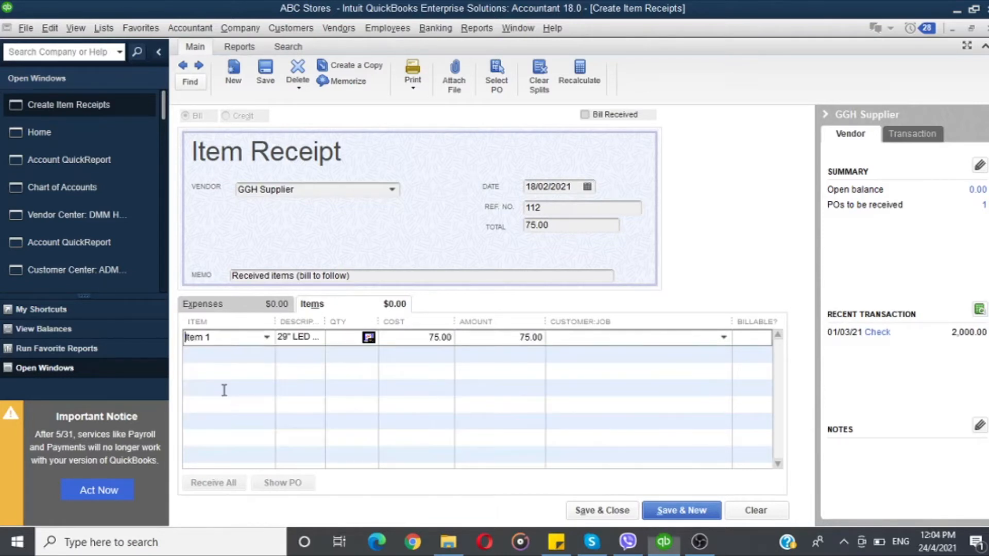
left_click(339, 343)
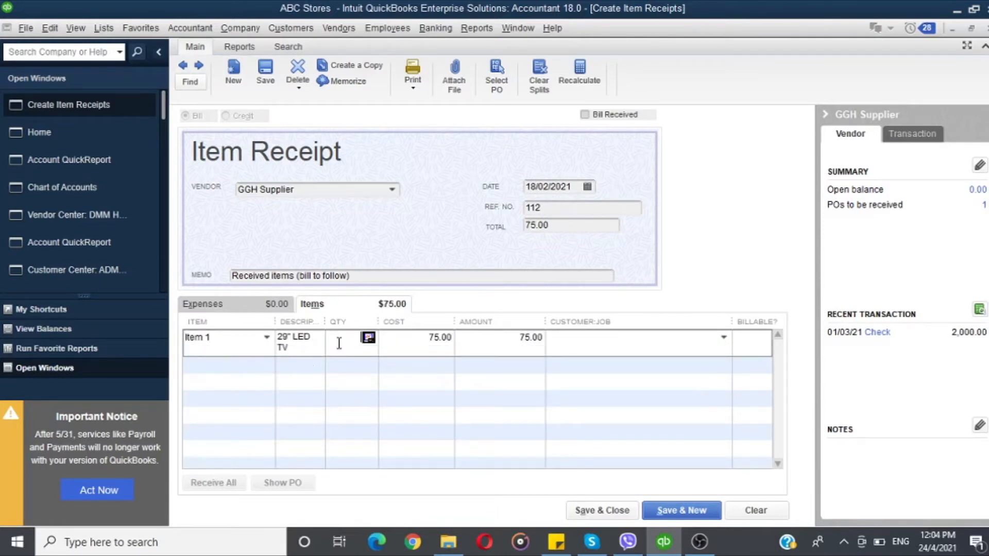
type("4")
left_click(601, 448)
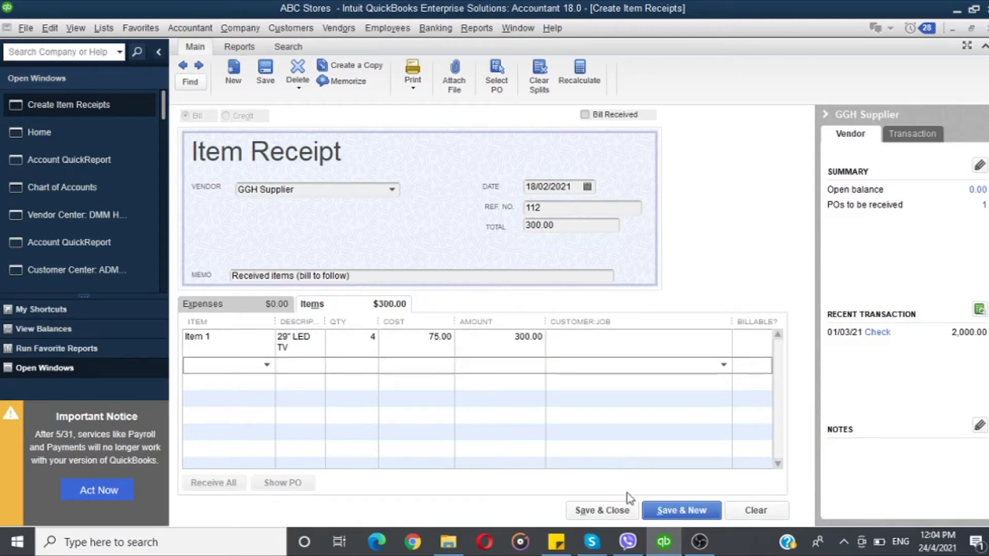
left_click(667, 511)
Reopen the saved GGH Supplier item receipt and examine its transaction journal, narrowing the Class column to fit the Credit column.
left_click(183, 66)
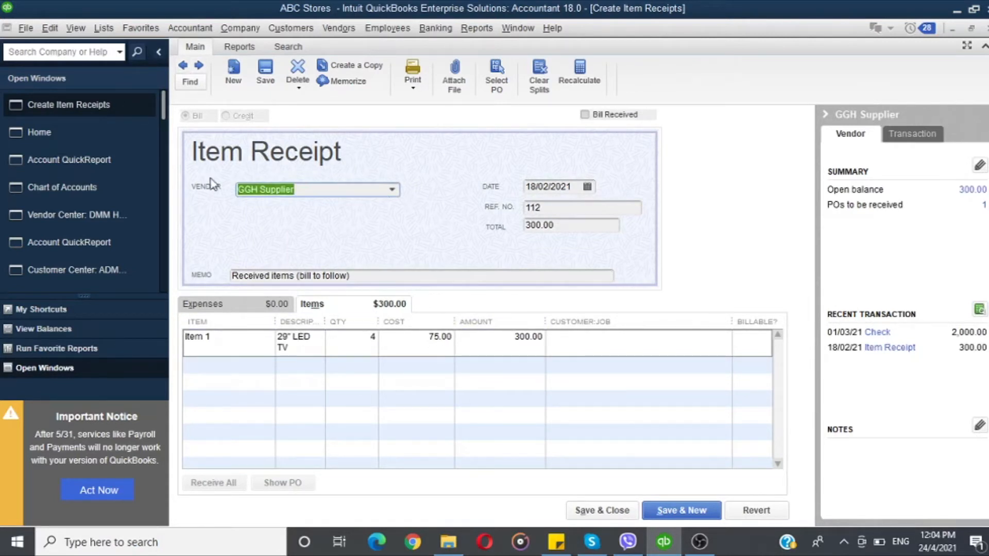
left_click(239, 46)
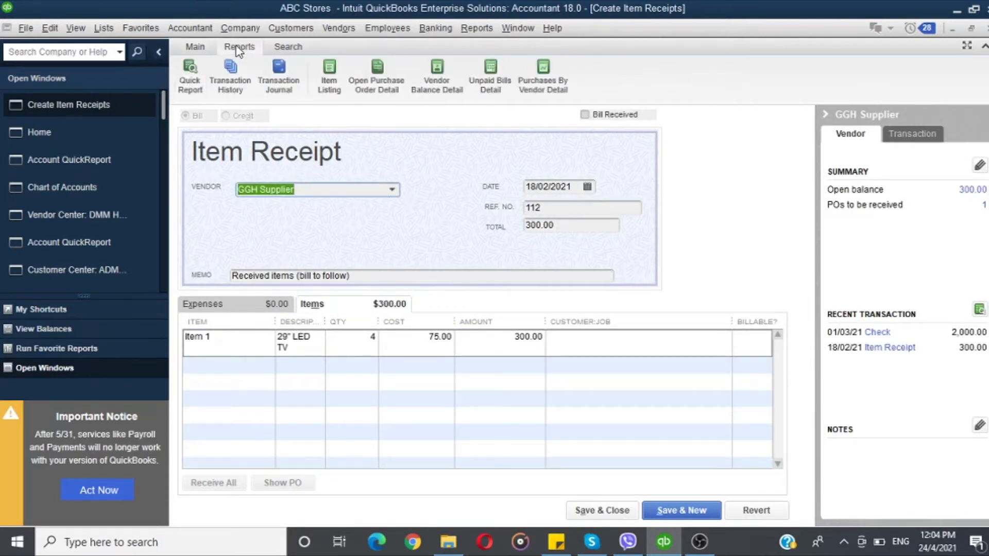
left_click(282, 68)
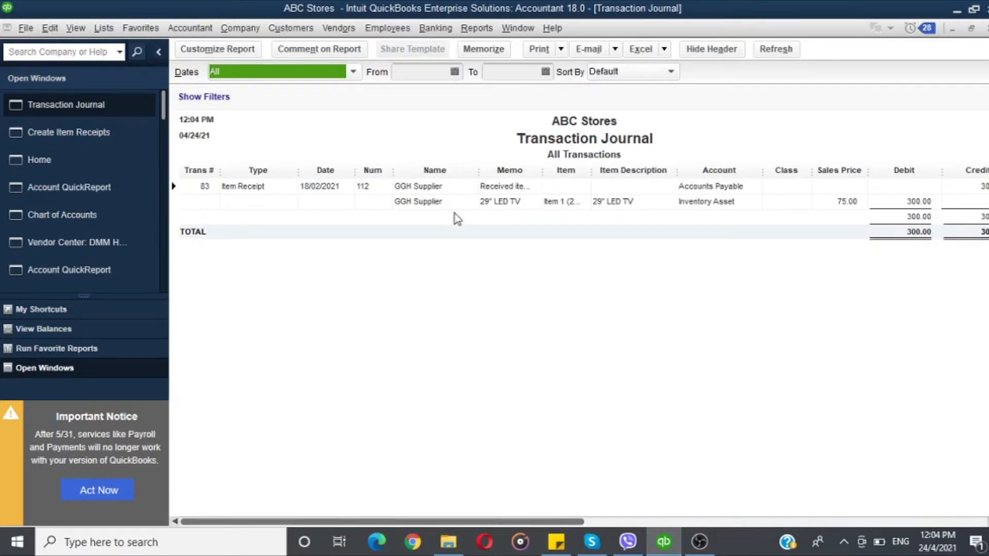
left_click_drag(814, 170, 800, 176)
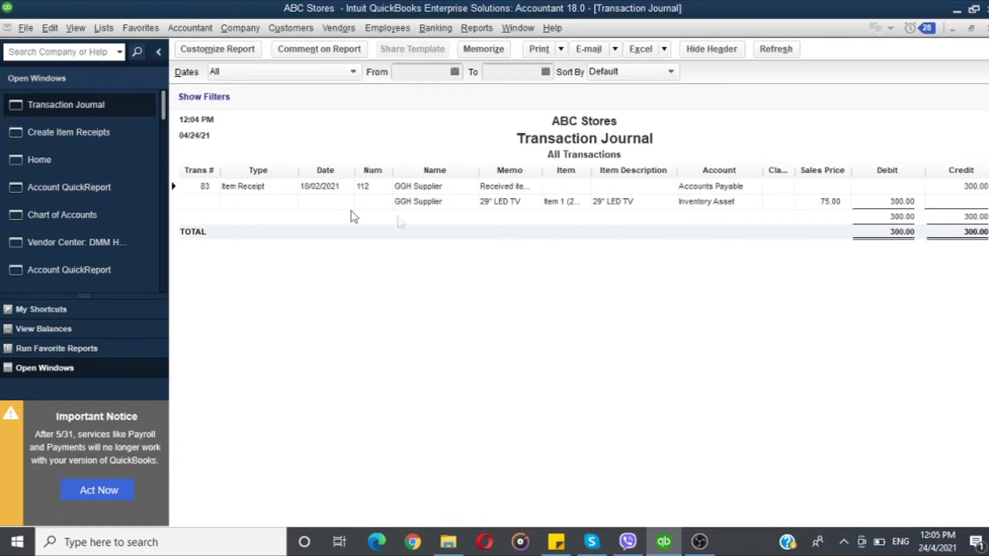
Check whether the GGH Supplier item receipt is listed among the bills to be paid, and close the payment window.
left_click(332, 32)
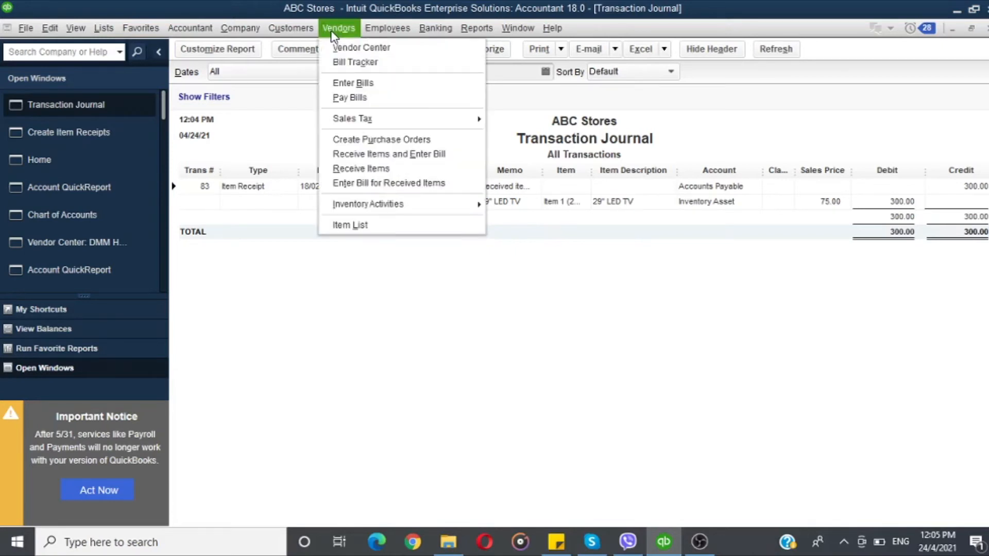
left_click(355, 94)
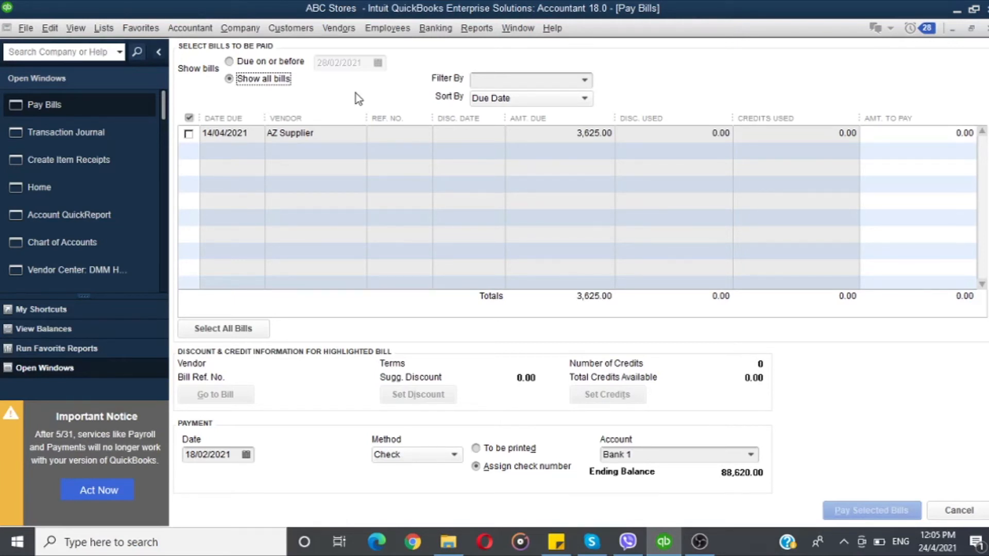
key("Escape")
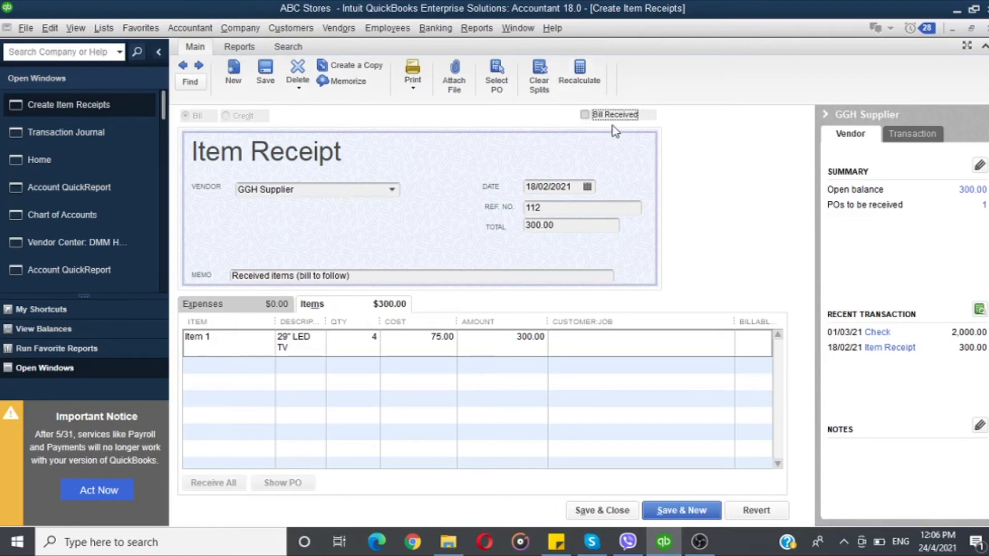
Mark the bill as received on the GGH Supplier item receipt, set the bill's reference number to 225, and save it.
left_click(585, 114)
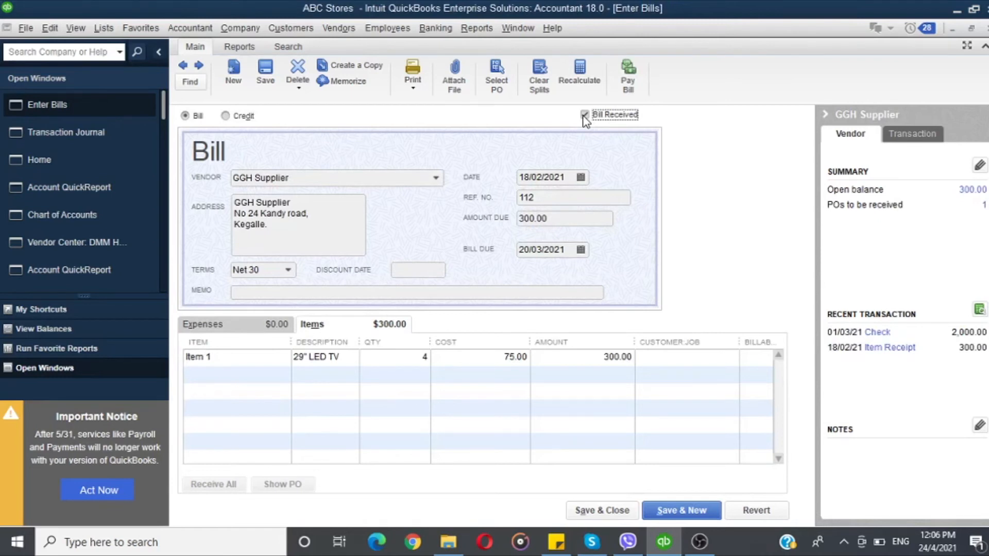
double_click(541, 199)
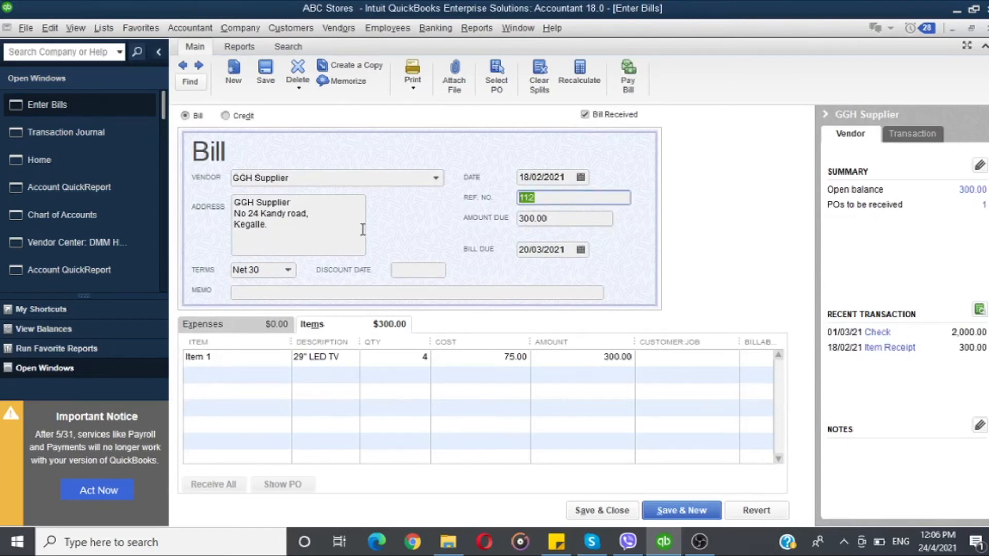
type("225")
left_click(683, 511)
left_click(425, 174)
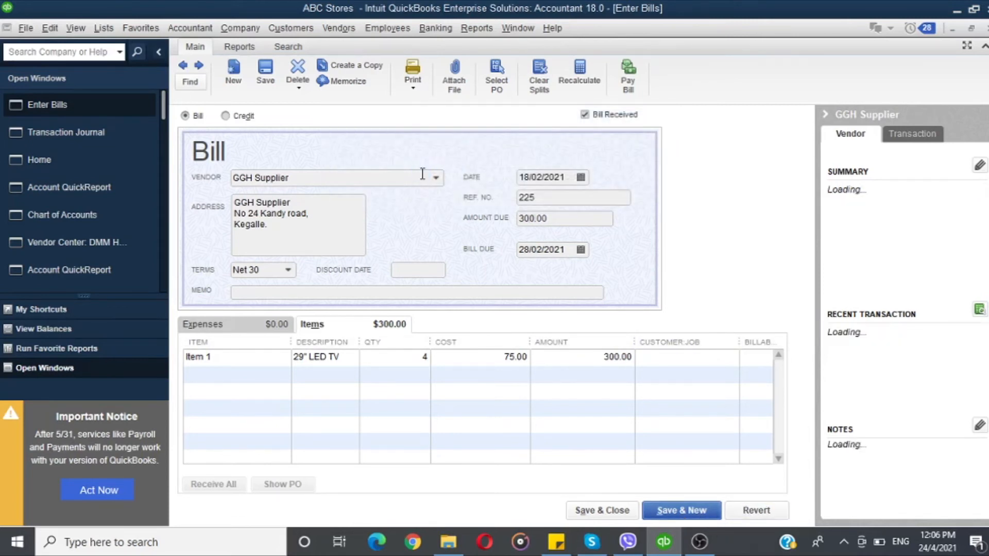
Look for GGH Supplier's bill 225 among the bills to be paid, and discard the unrecorded new item receipt.
left_click(338, 28)
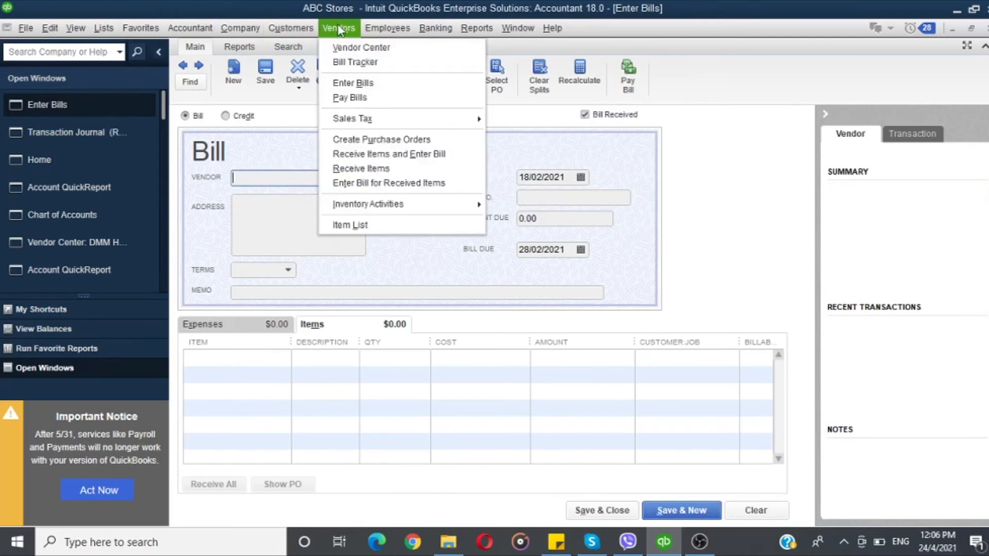
left_click(338, 96)
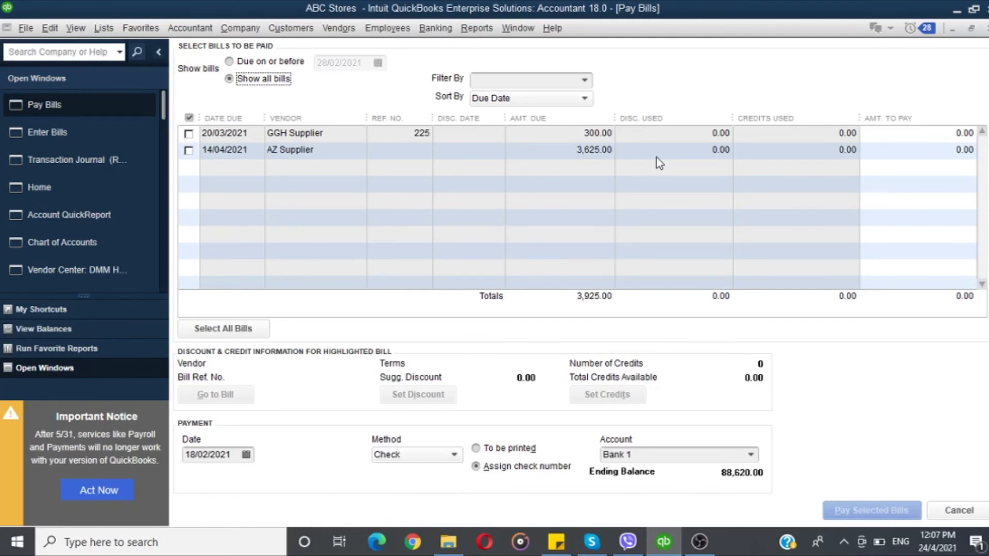
key("Escape")
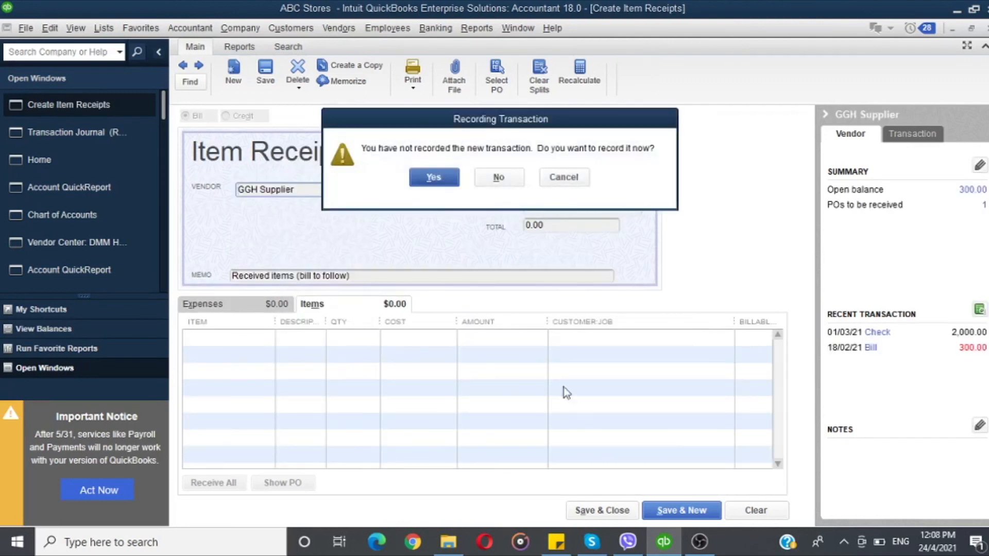
left_click(503, 180)
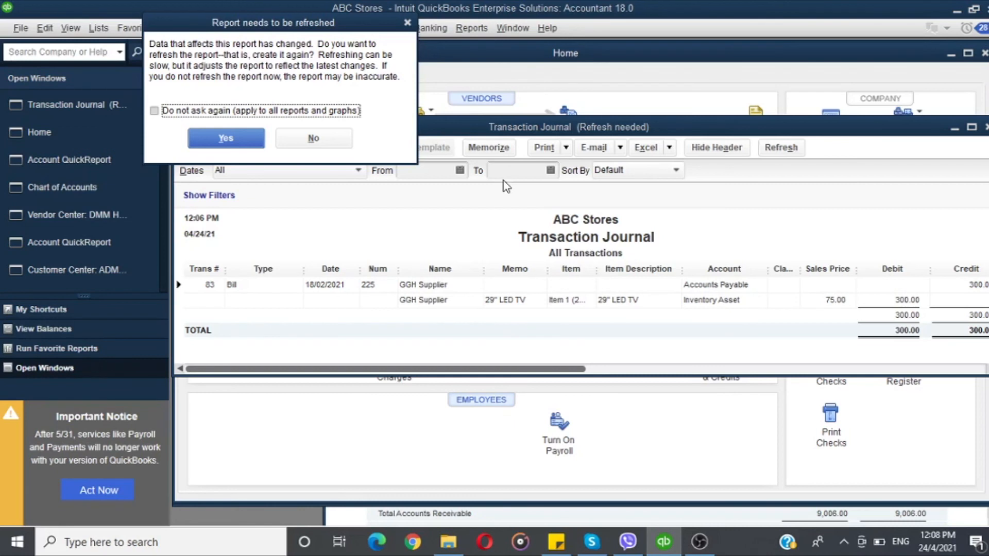